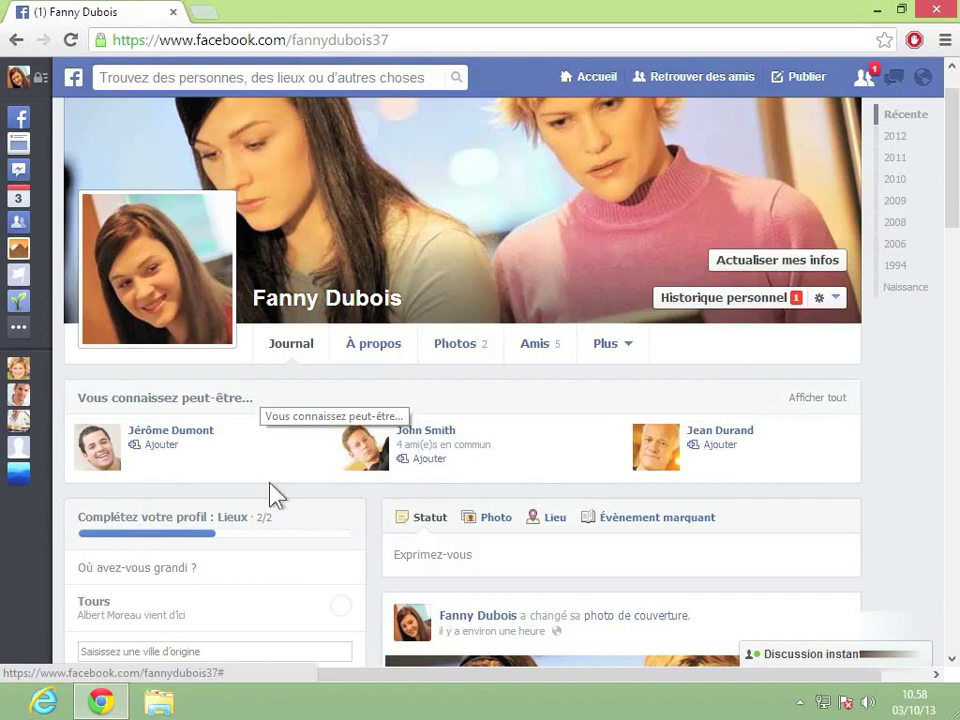
- From the full list of suggested friends, open the profile of the first person, located in Paris, and send a friend request
click(827, 398)
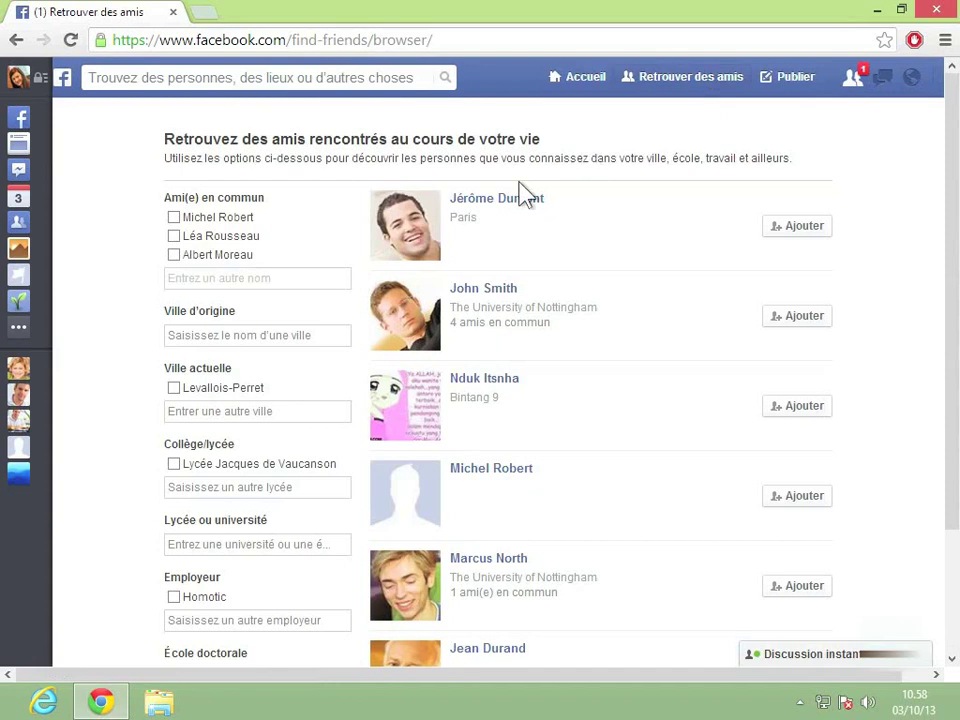
mouse_move(510, 200)
click(522, 209)
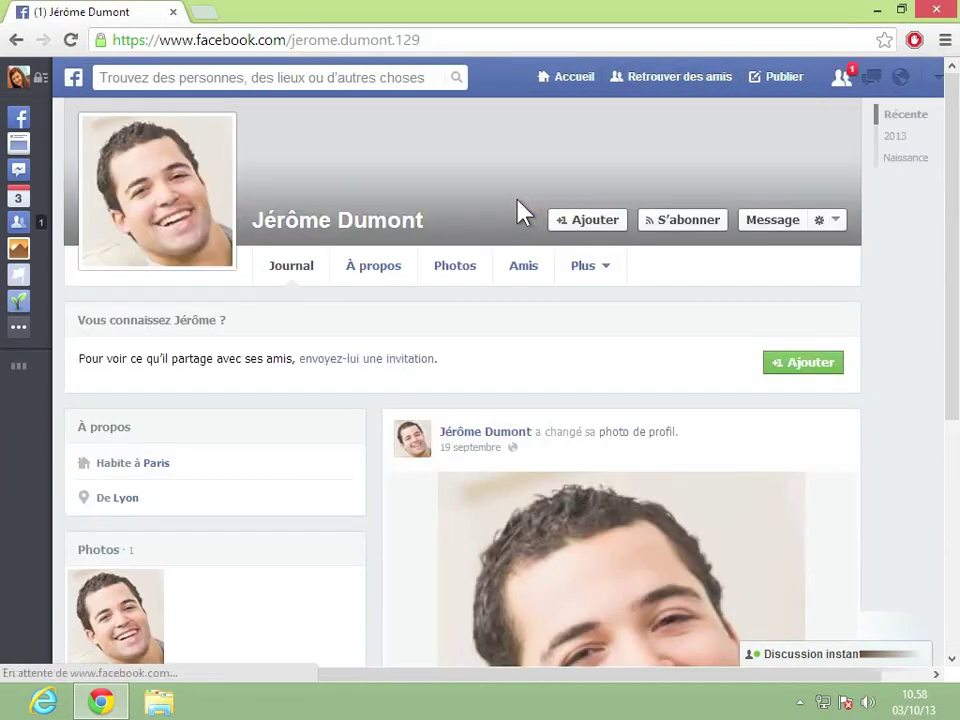
click(585, 225)
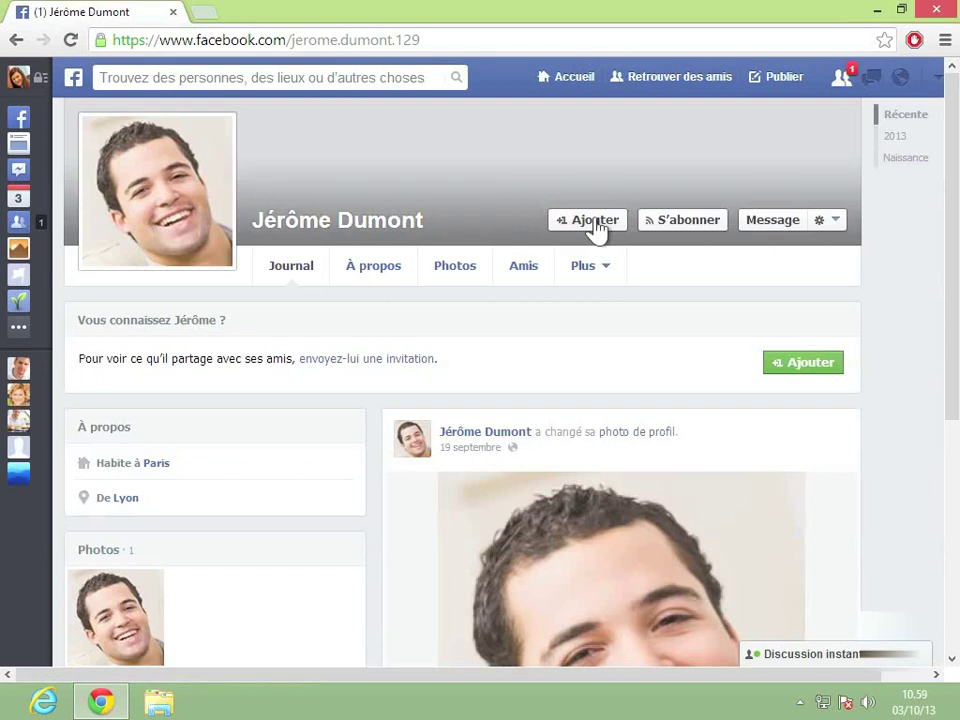
click(596, 226)
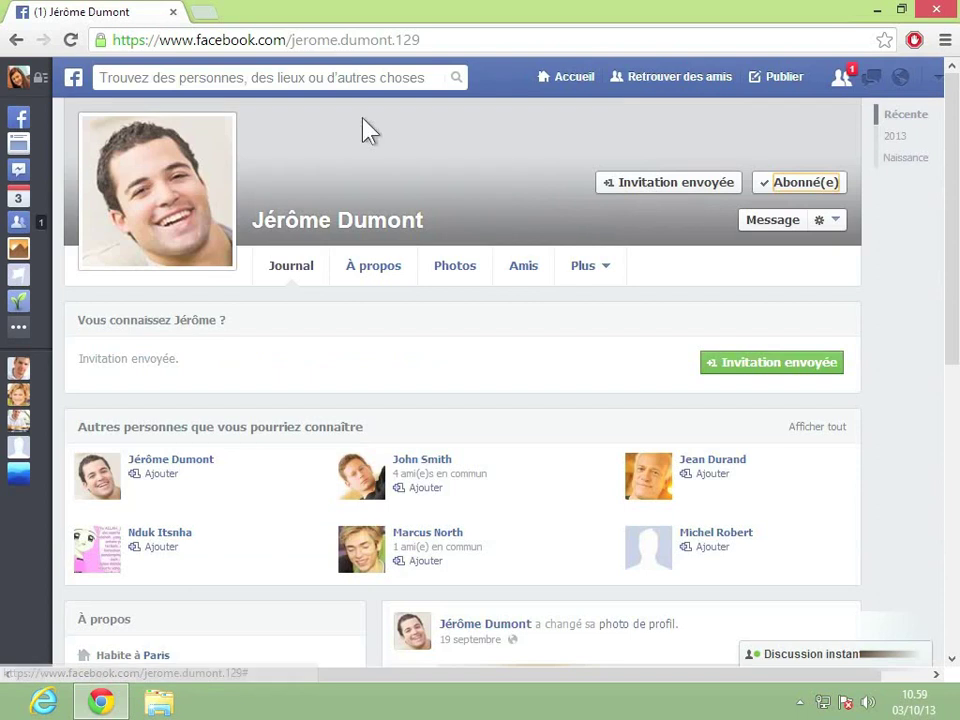
- Search for the friend by first name, open the profile of the matching person from Lyon and send a friend request
click(277, 77)
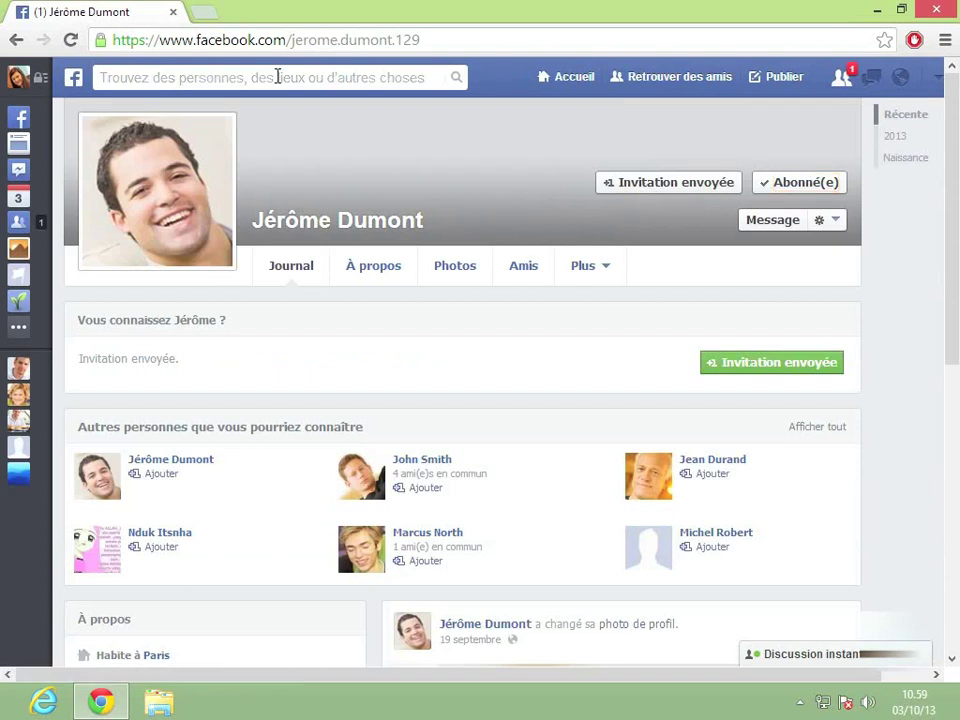
text(laure)
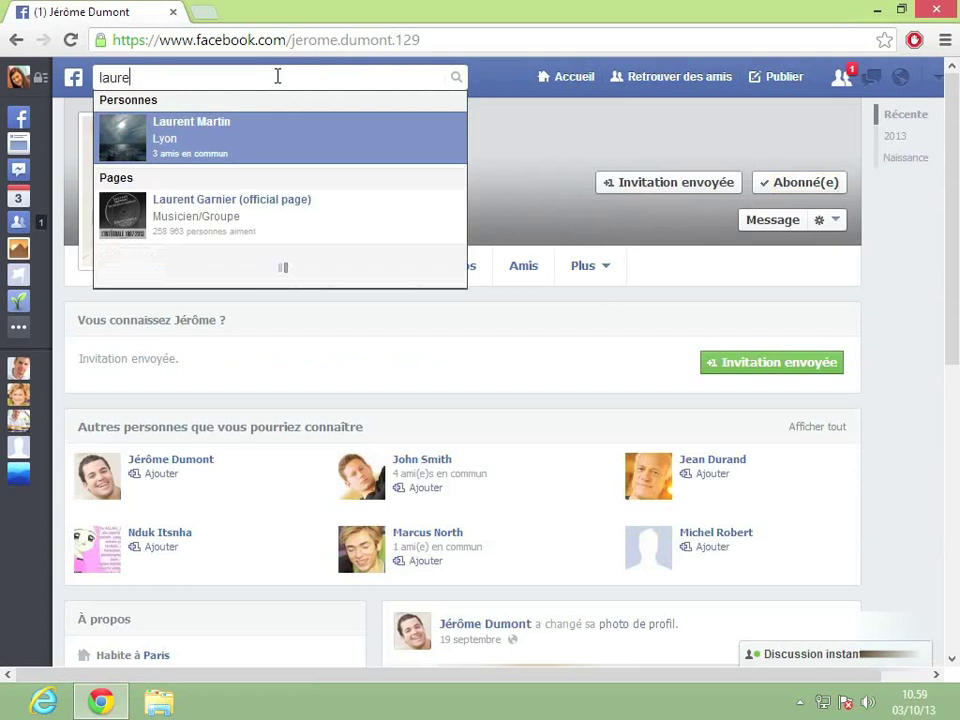
text(nt)
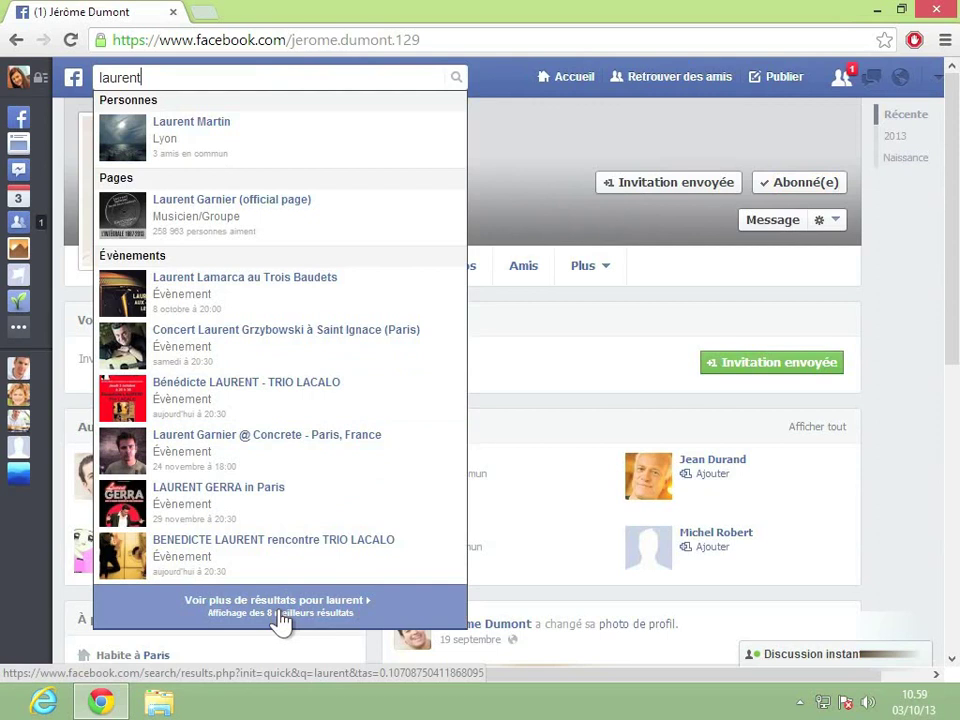
click(195, 135)
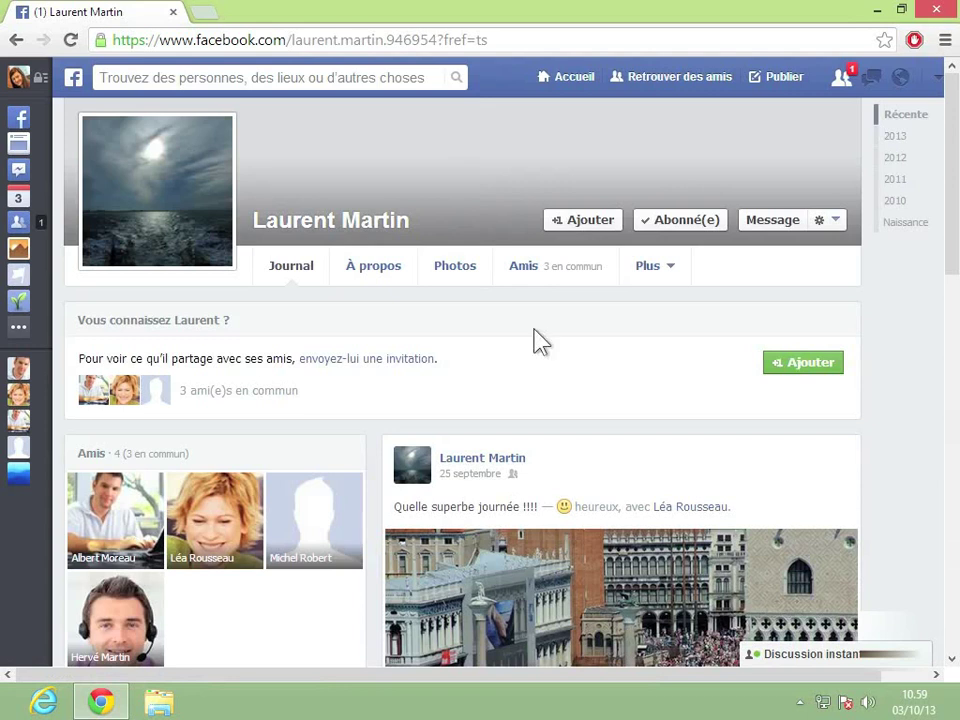
click(582, 220)
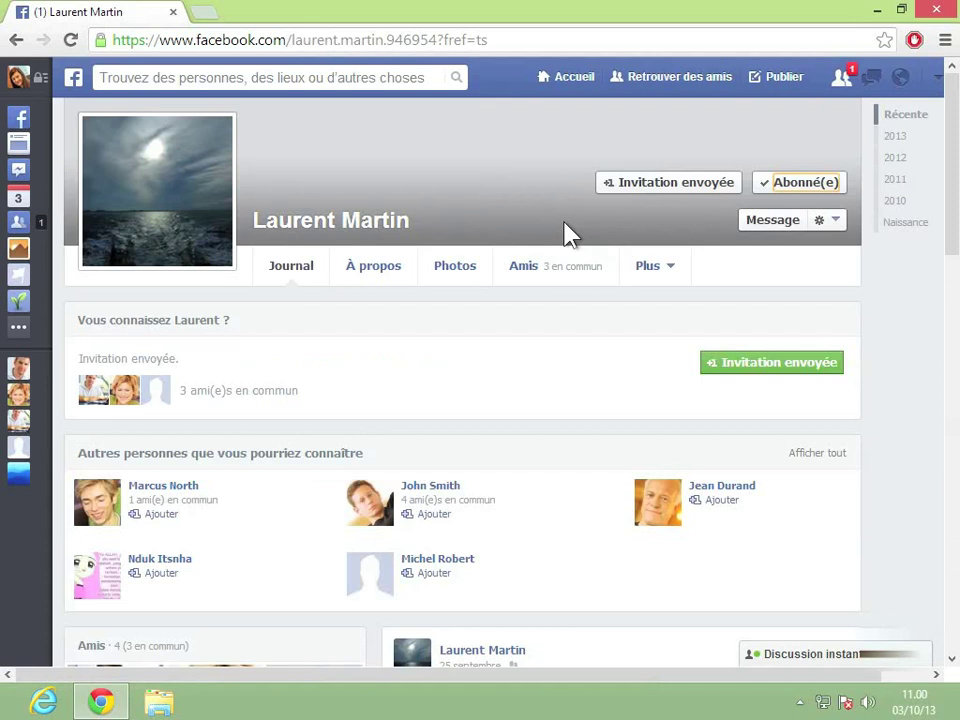
- Review the profile of the person behind the pending friend request and confirm the request
click(843, 80)
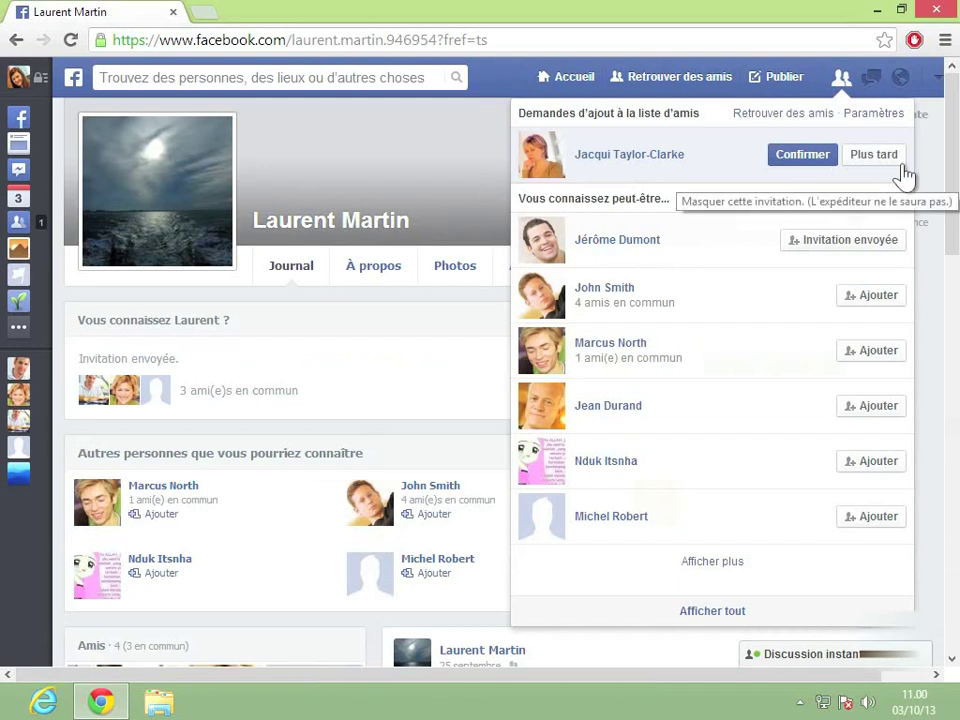
click(630, 156)
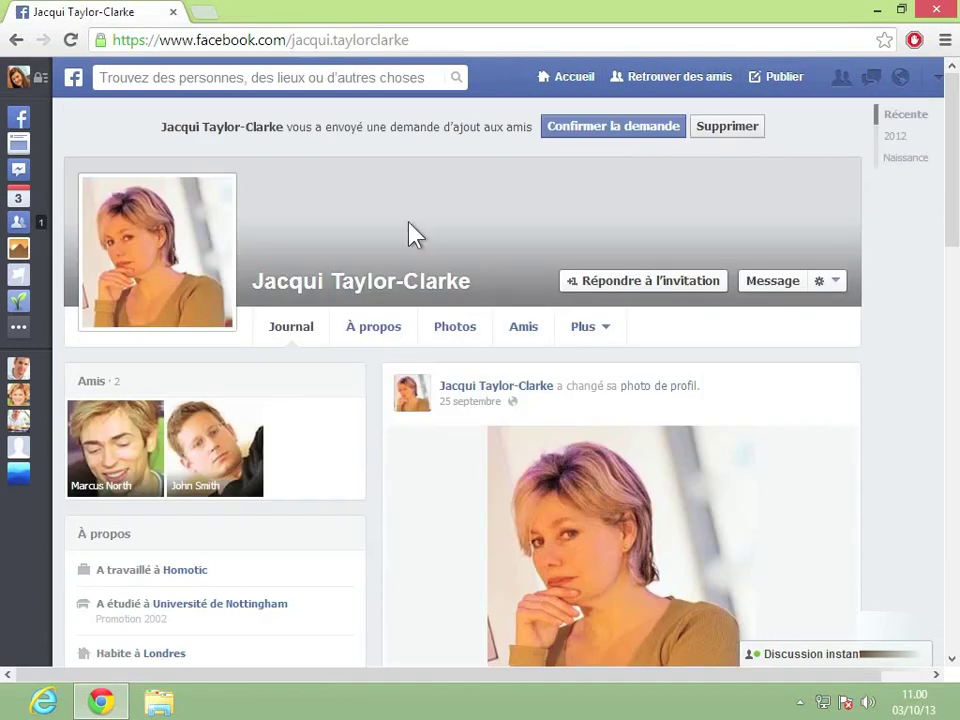
scroll(408, 222, down, 1)
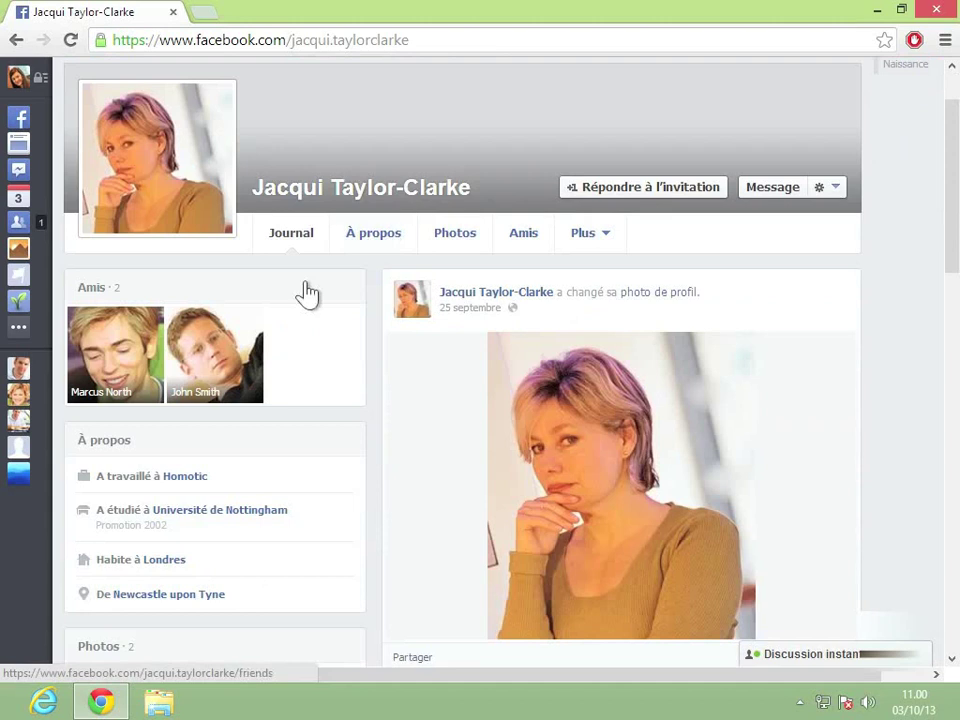
click(636, 199)
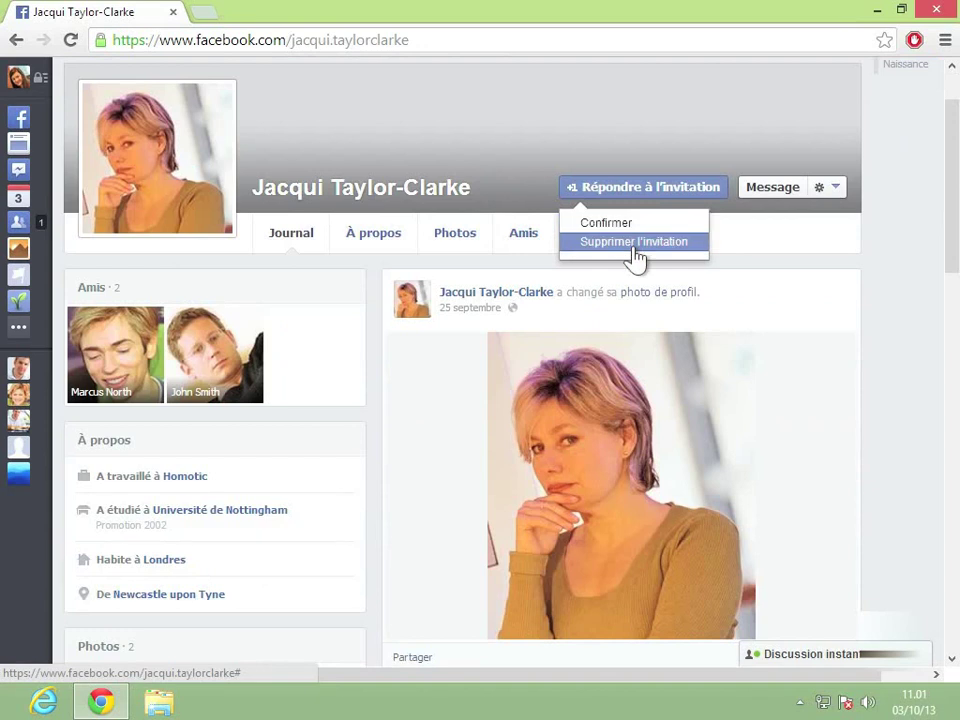
click(607, 225)
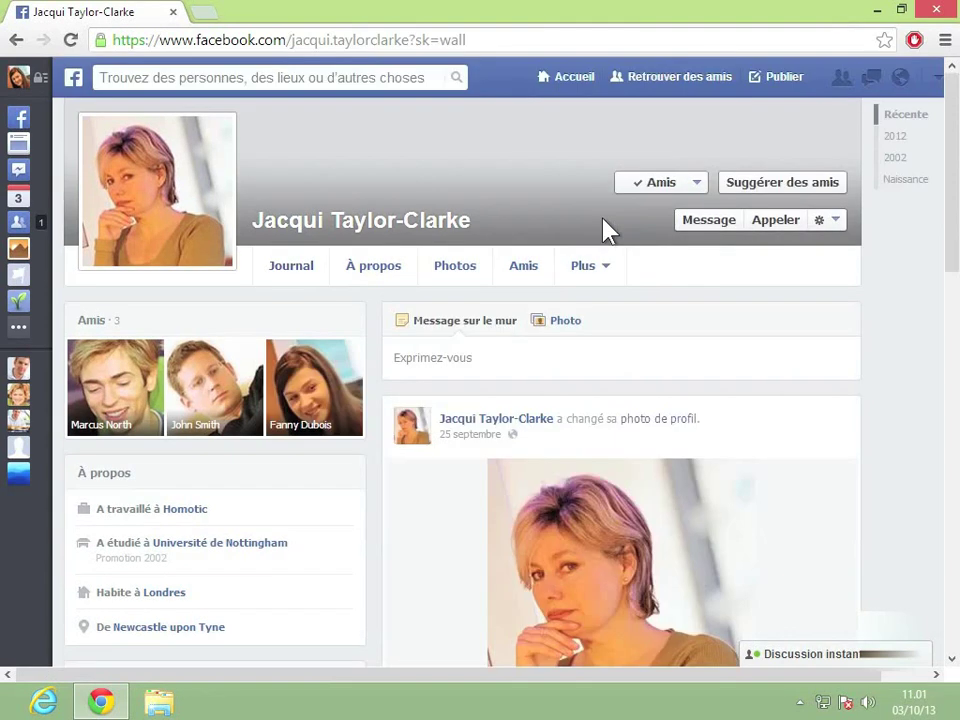
- Open the friends list on the own profile and check it for the newly accepted friend
click(18, 80)
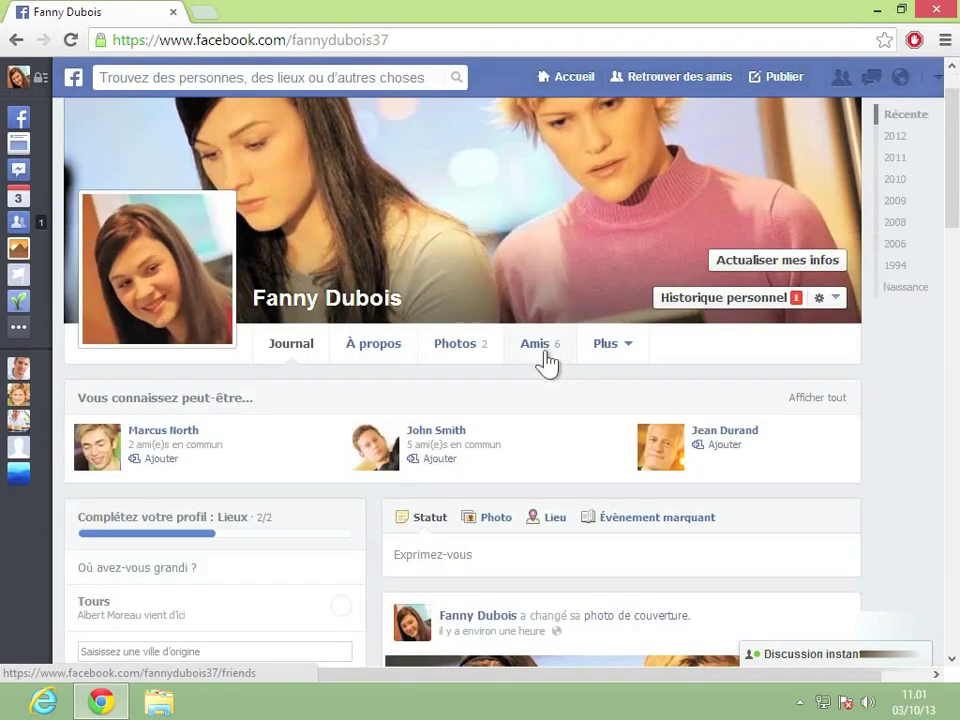
click(546, 358)
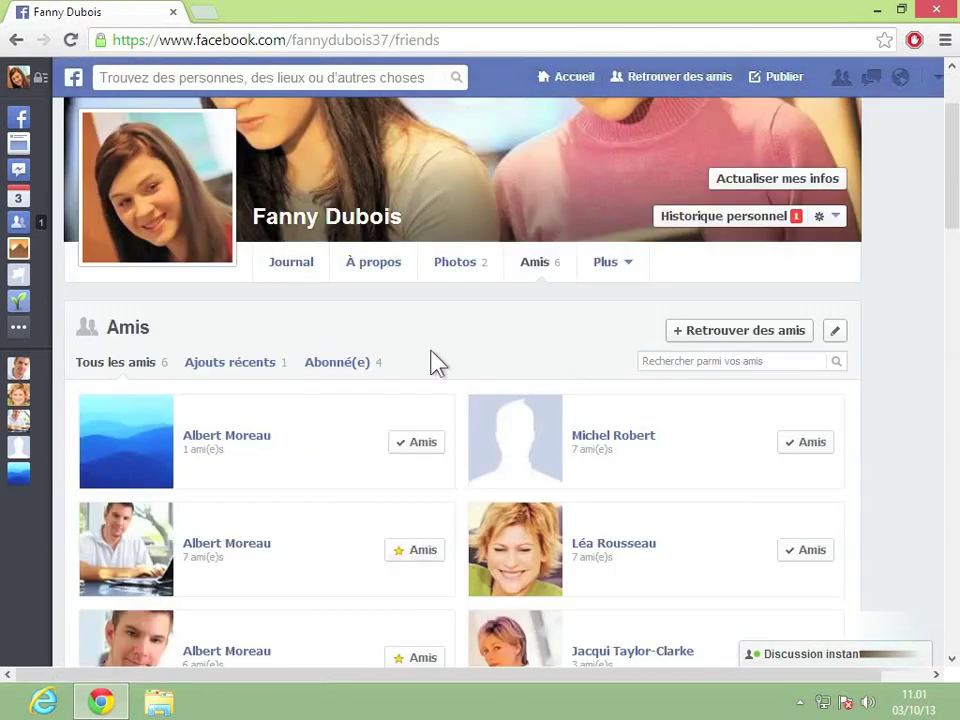
scroll(435, 364, down, 2)
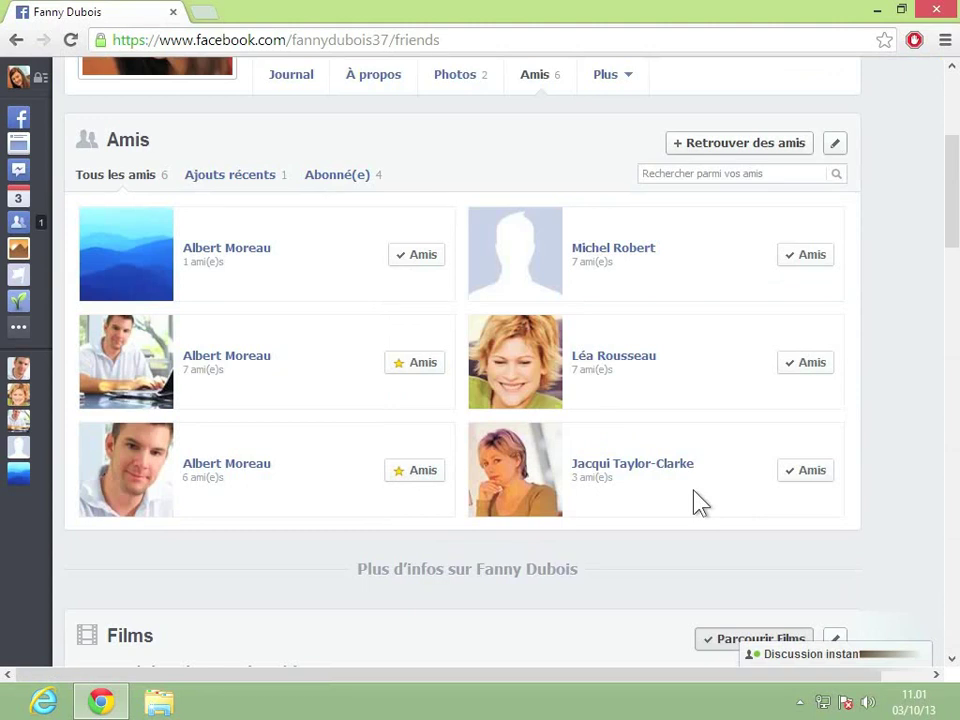
scroll(700, 503, up, 3)
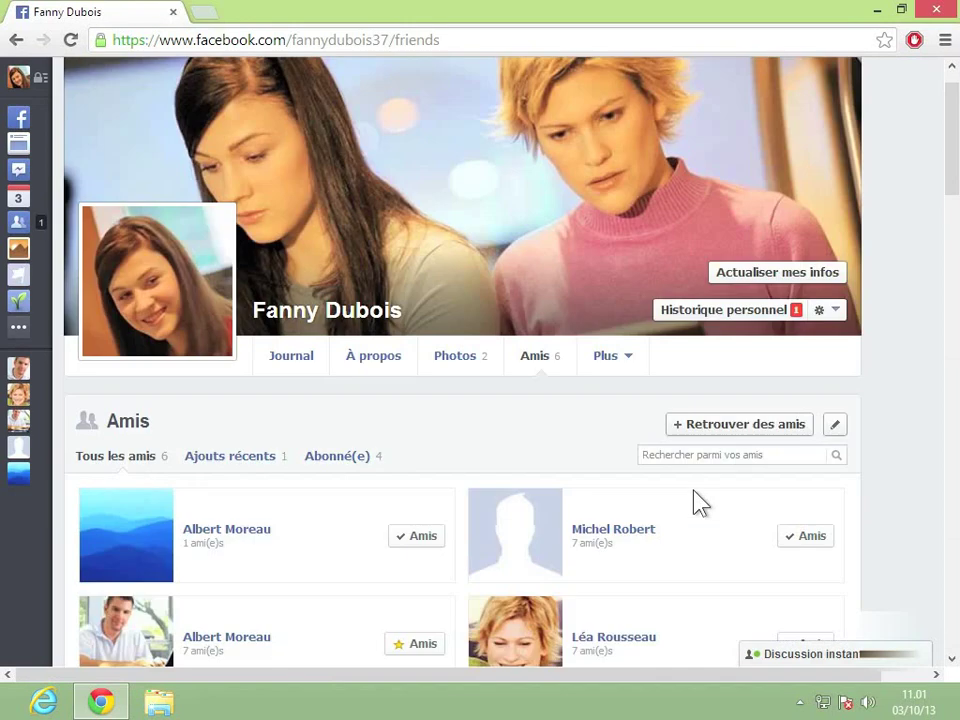
scroll(700, 503, up, 1)
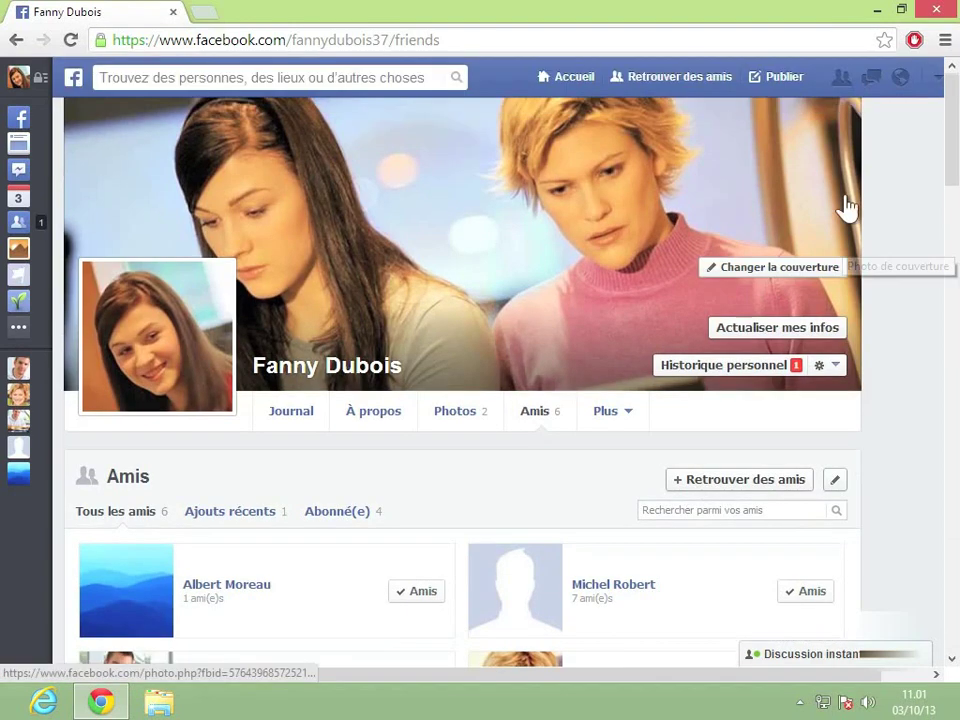
- Check the incoming friend requests and the recent notifications, and show the complete notifications list
click(841, 80)
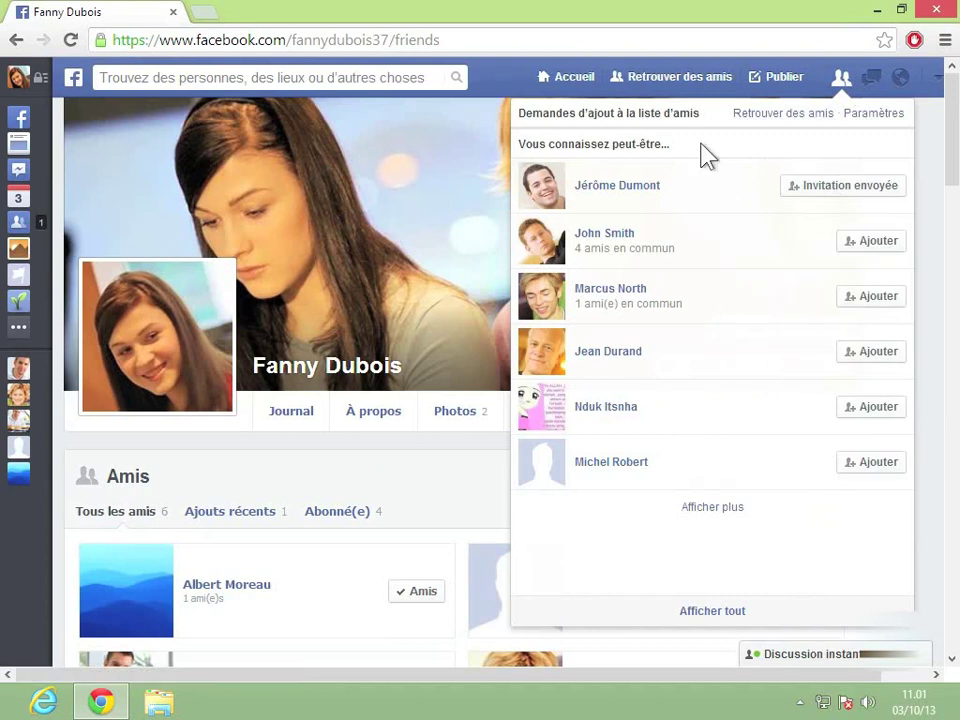
click(901, 84)
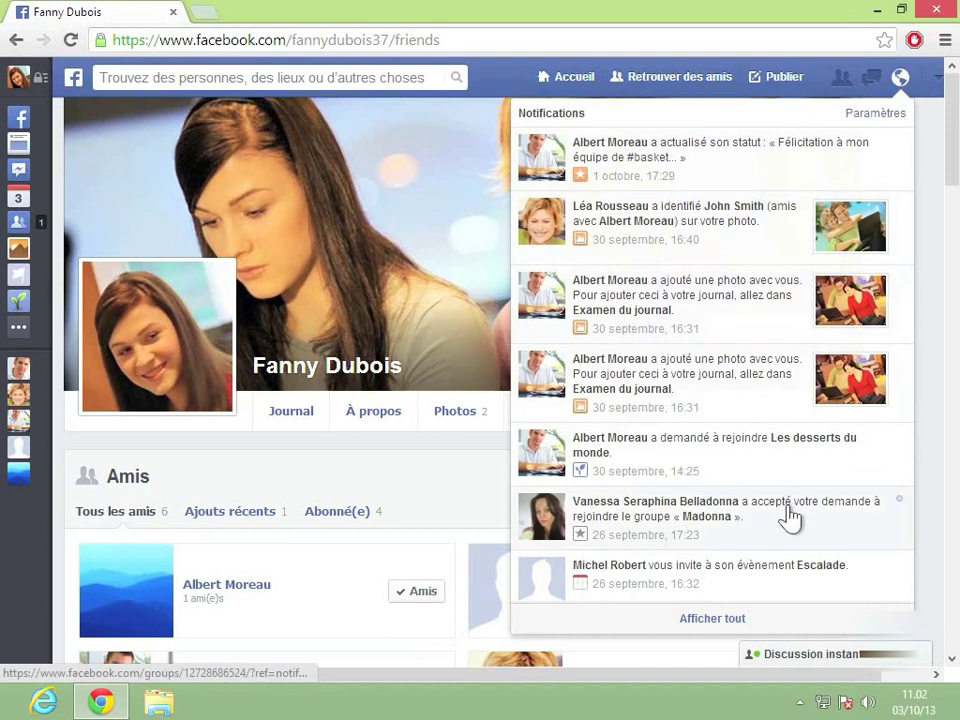
click(712, 619)
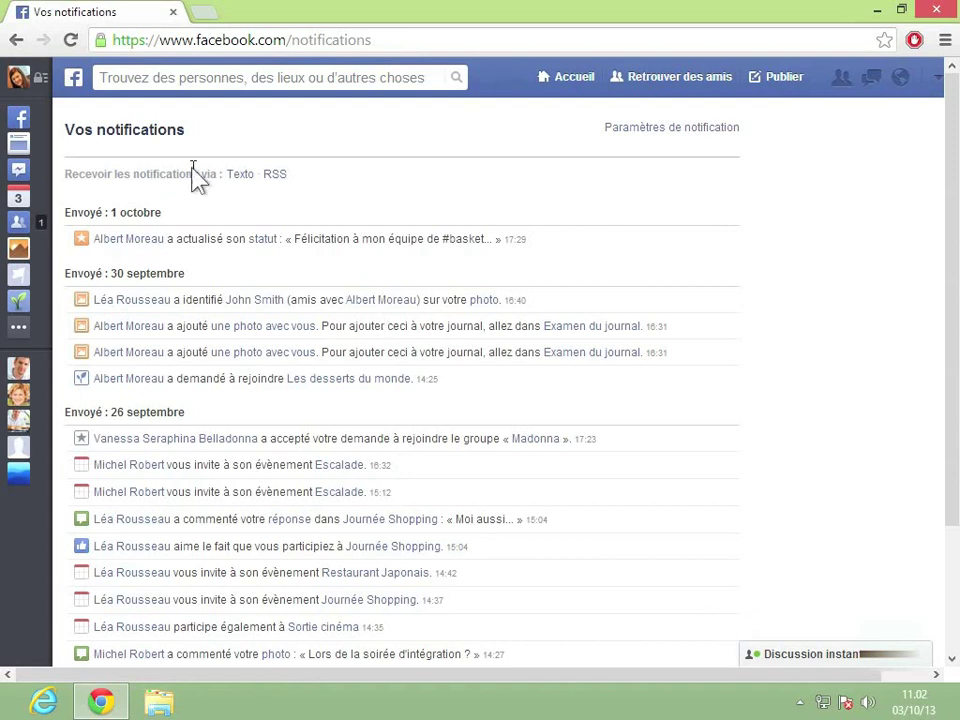
- In the privacy shortcuts, restrict who can send friend requests to "Amis et leurs amis"
click(47, 84)
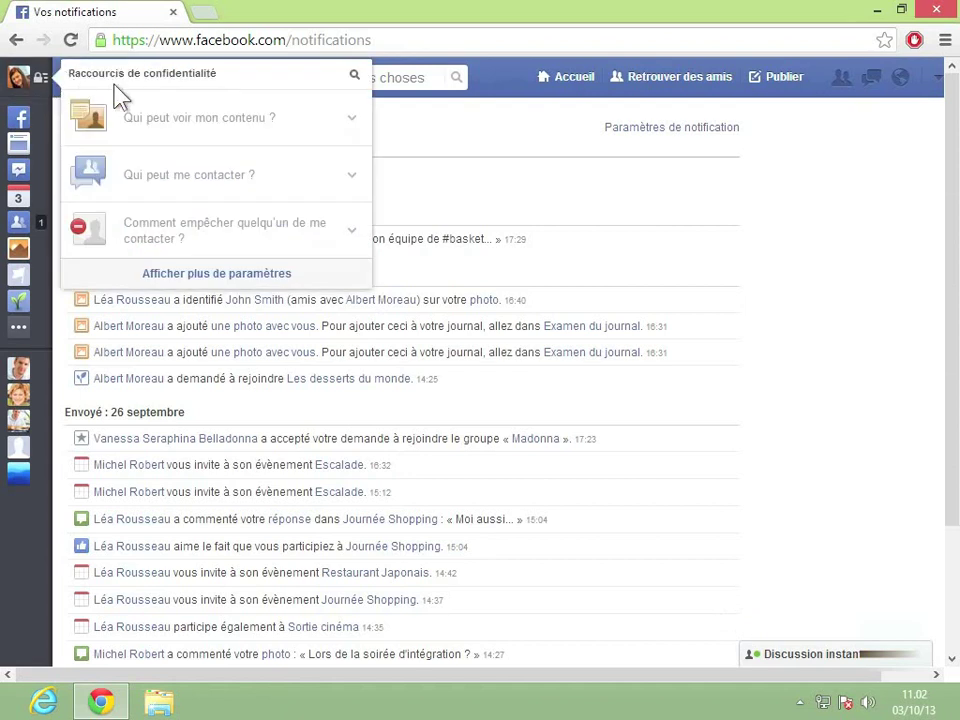
click(203, 198)
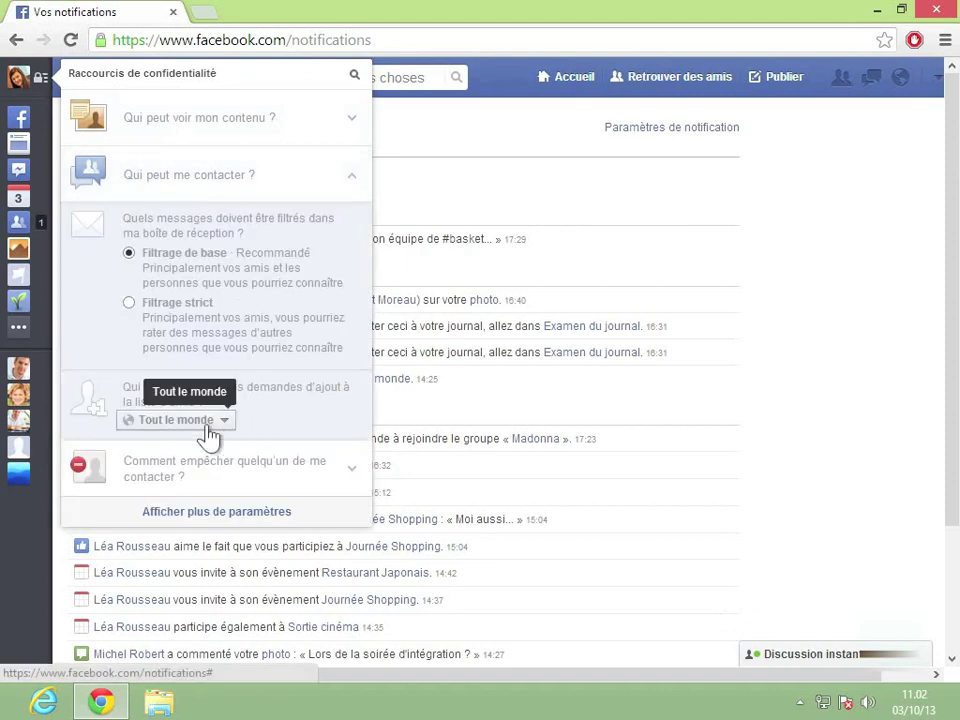
click(209, 433)
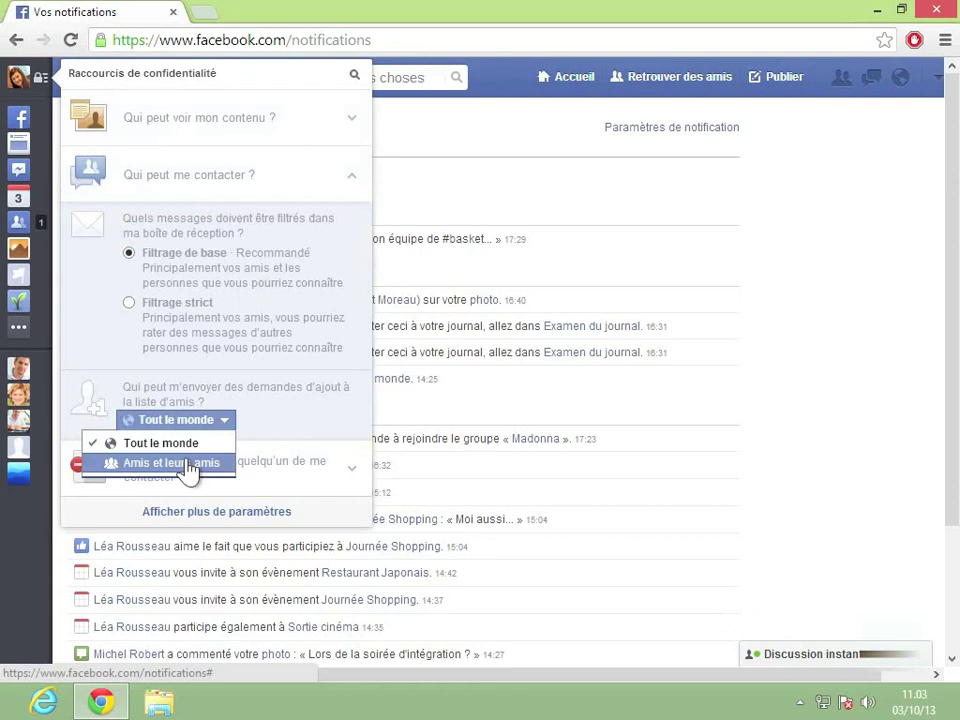
click(189, 466)
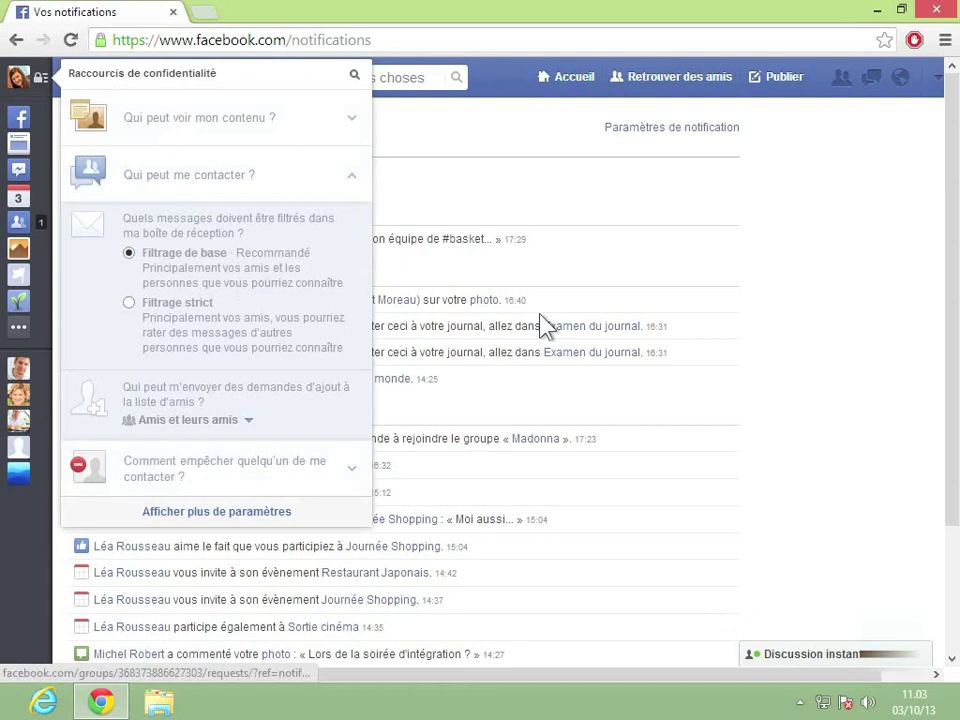
click(617, 240)
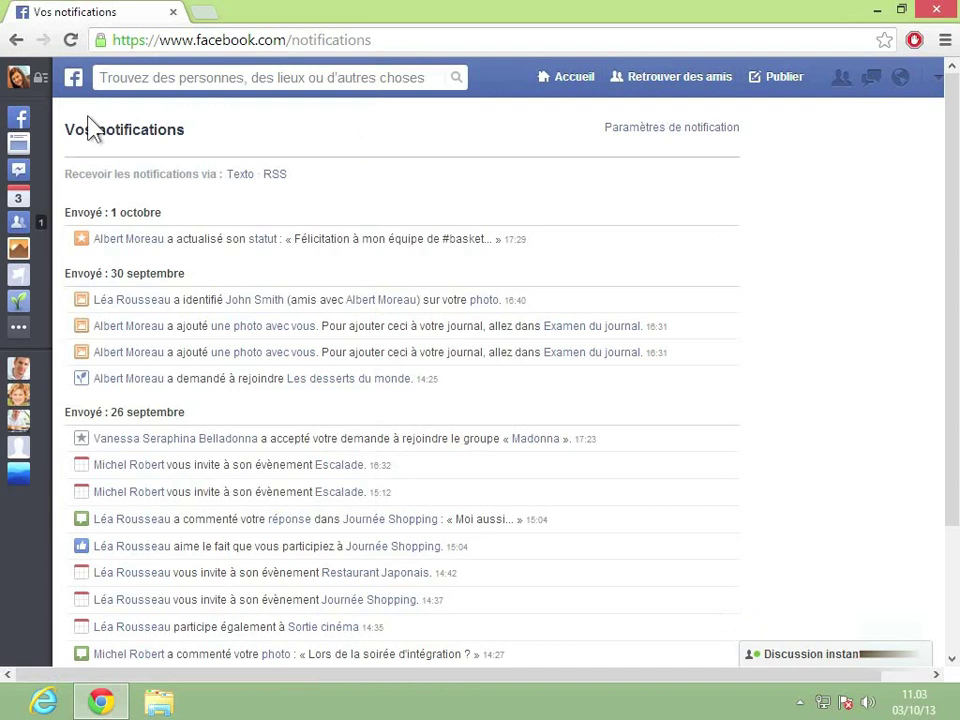
- Remove the close friend pictured at a laptop from the own profile's friends list and show all friends again
click(17, 83)
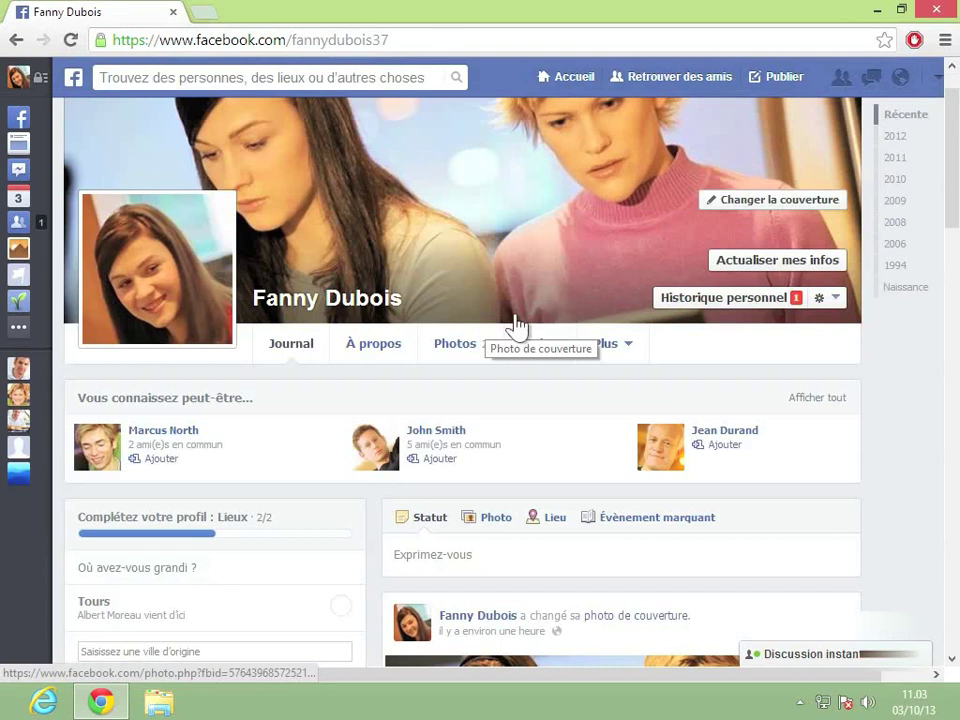
click(549, 347)
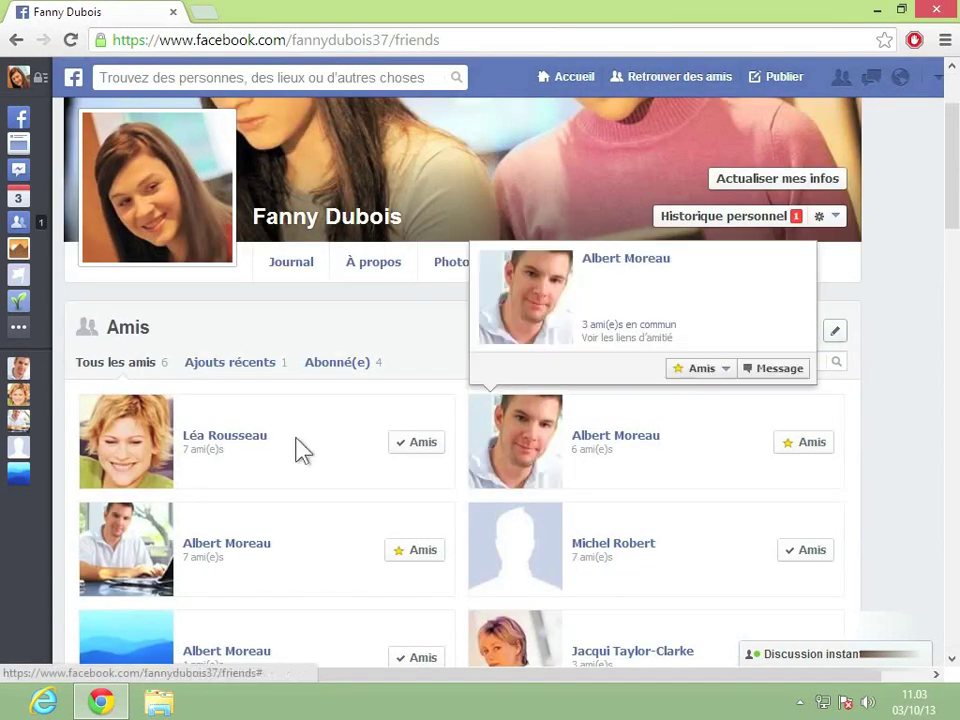
mouse_move(640, 450)
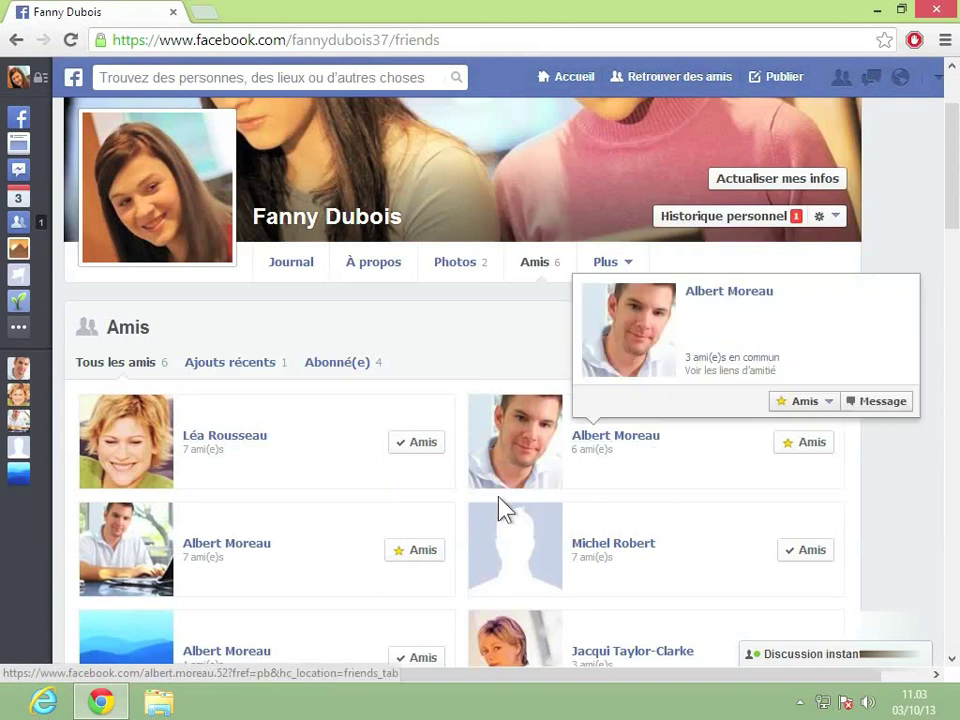
mouse_move(425, 555)
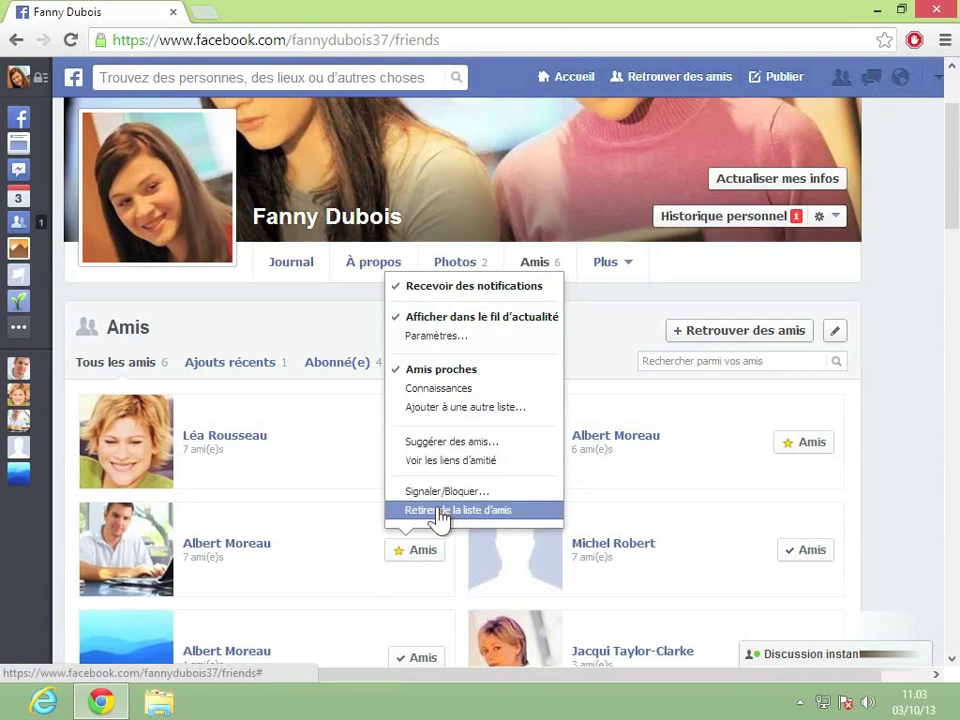
click(440, 511)
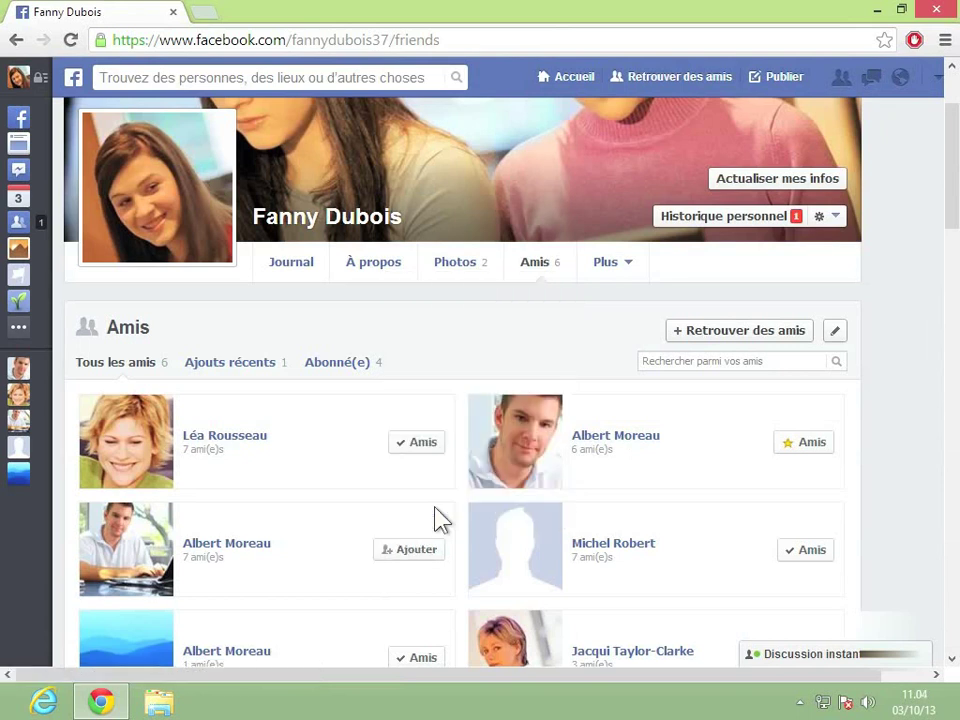
mouse_move(196, 550)
click(143, 368)
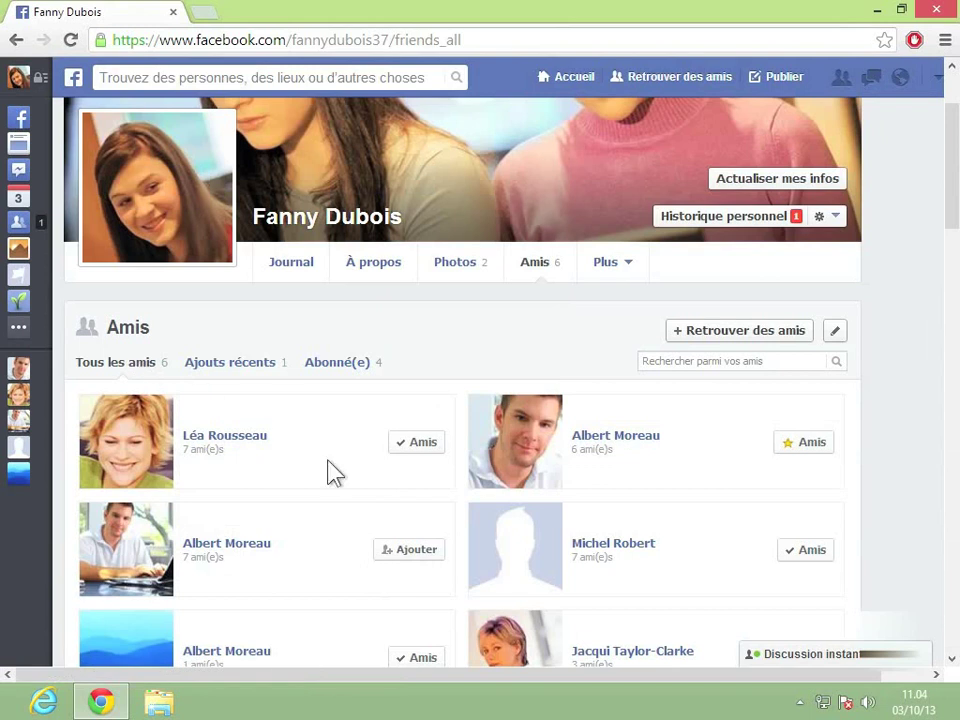